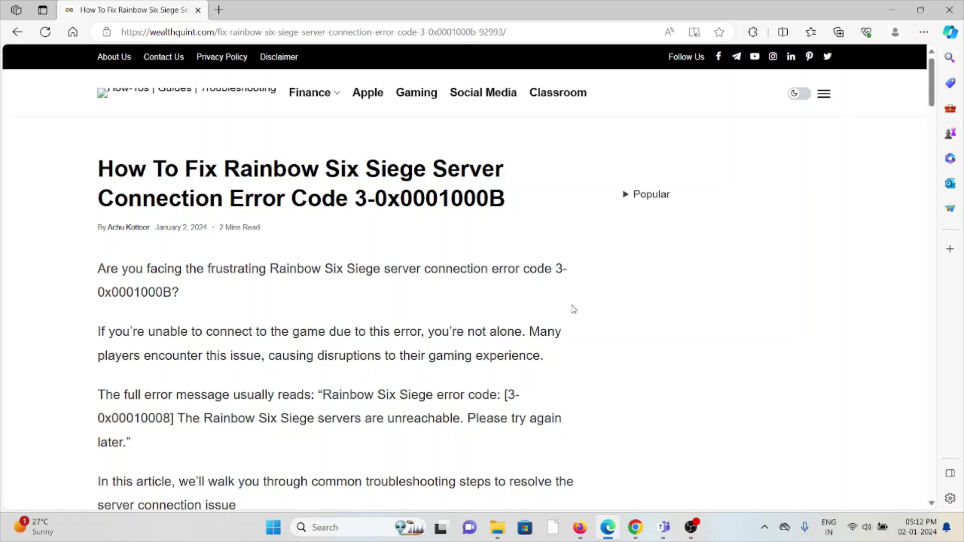
pyautogui.scroll(-2, 428, 242)
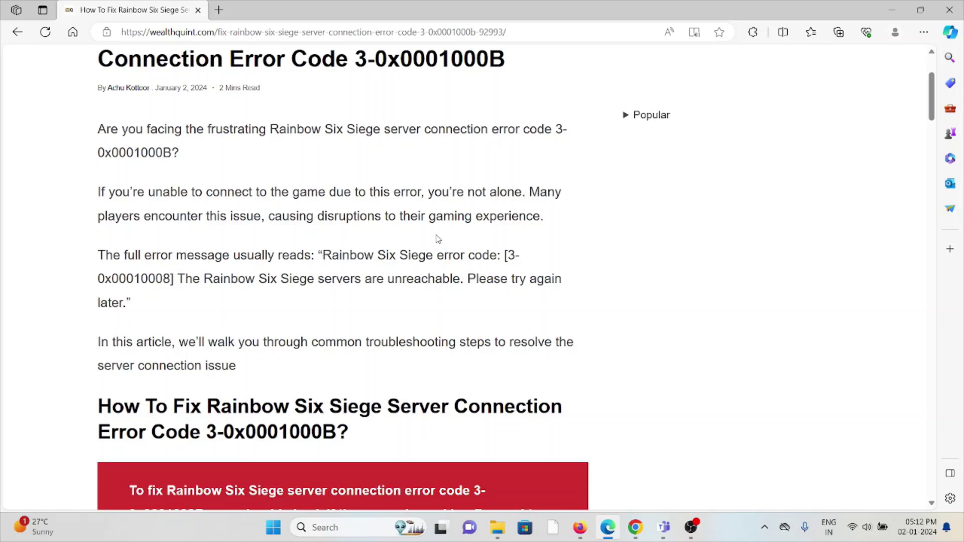
pyautogui.scroll(-1, 437, 239)
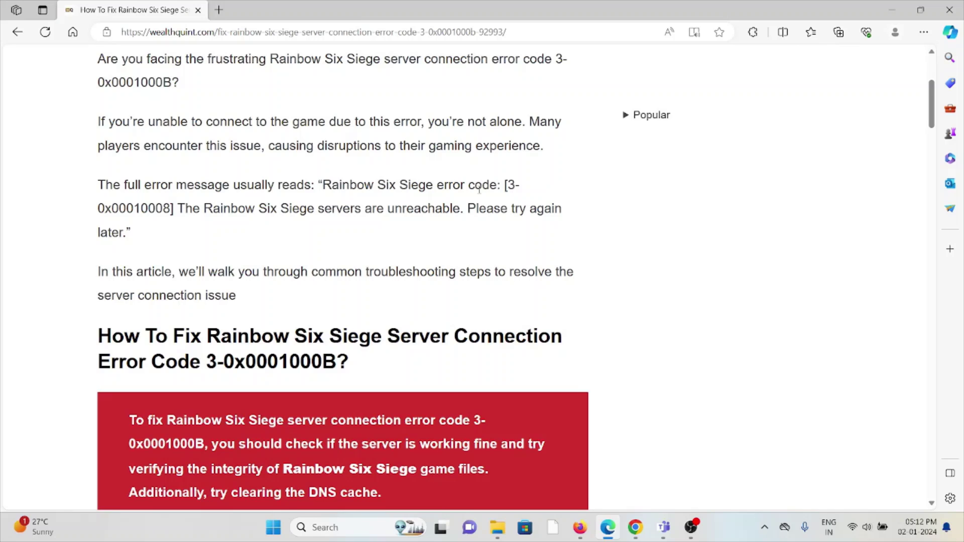
pyautogui.scroll(-2, 479, 188)
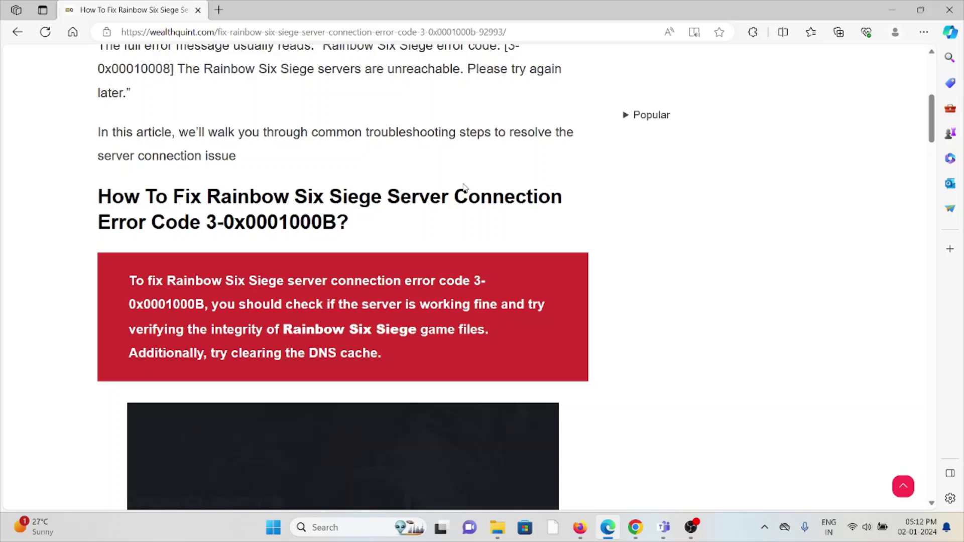
pyautogui.scroll(-2, 465, 187)
pyautogui.scroll(-4, 465, 187)
pyautogui.scroll(-3, 465, 187)
pyautogui.scroll(-2, 465, 188)
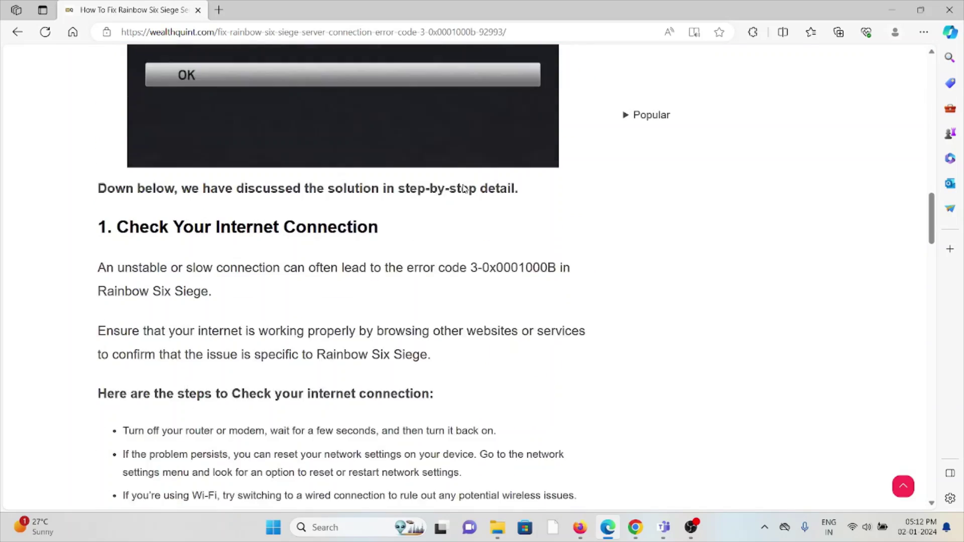
pyautogui.scroll(-1, 463, 187)
pyautogui.scroll(-1, 456, 186)
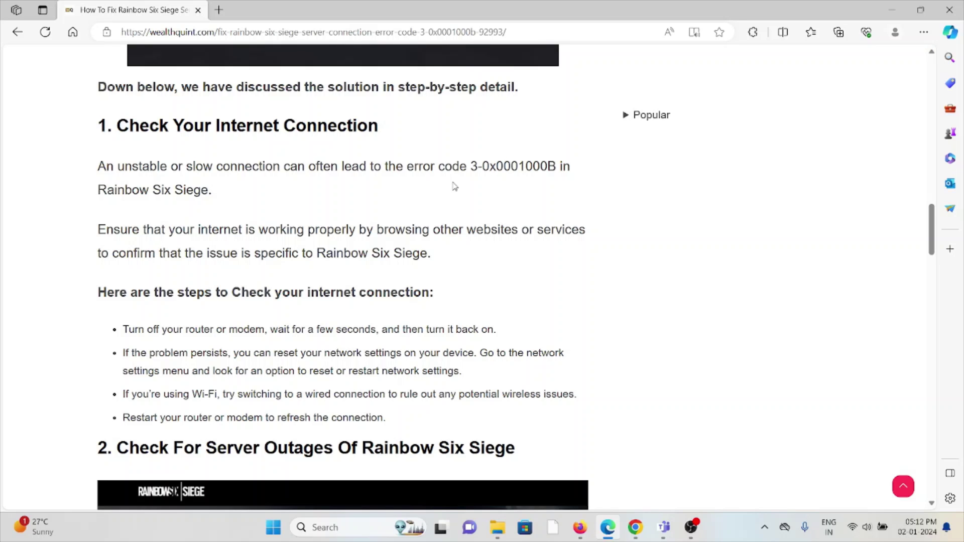
pyautogui.scroll(-2, 519, 378)
pyautogui.scroll(-2, 512, 387)
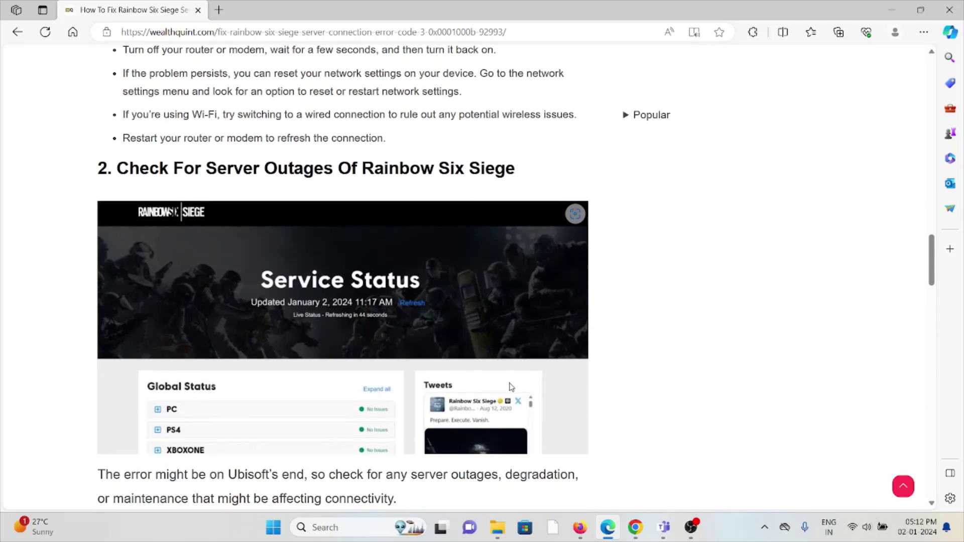
pyautogui.scroll(-2, 512, 385)
pyautogui.scroll(1, 514, 383)
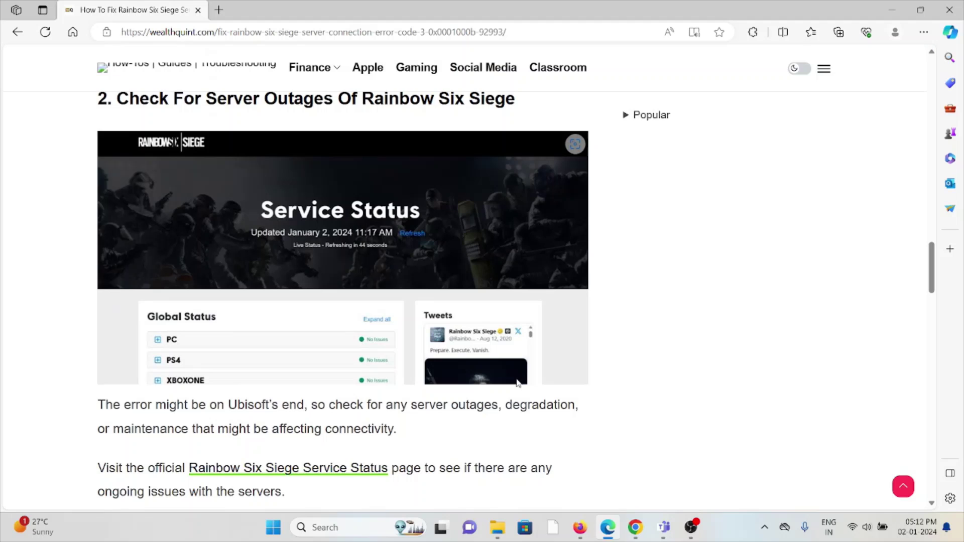
pyautogui.scroll(-1, 517, 384)
pyautogui.scroll(-2, 524, 381)
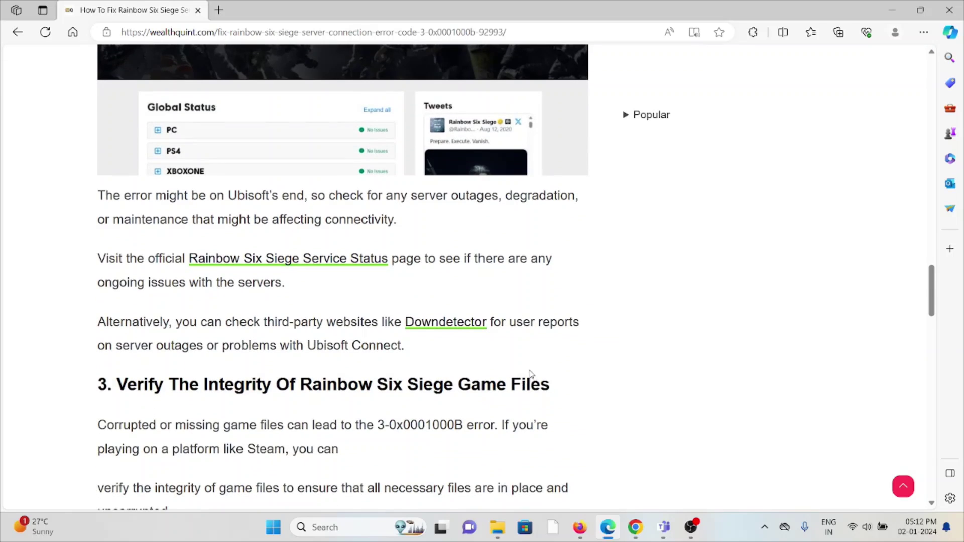
pyautogui.scroll(-1, 531, 374)
pyautogui.scroll(2, 531, 373)
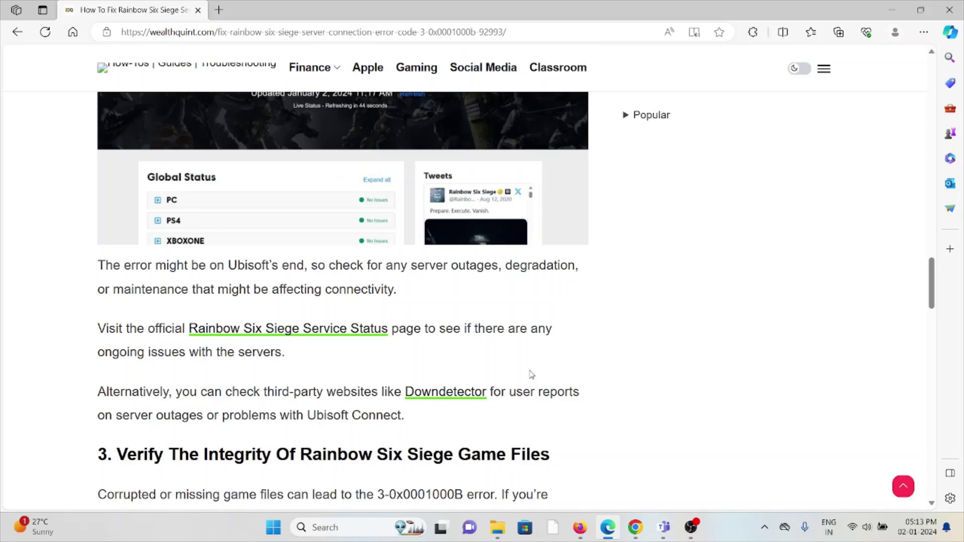
# - Open the Downdetector Uplay PC outages link in a new tab, preview it, then return to the Wealthquint article
pyautogui.rightClick(476, 398)
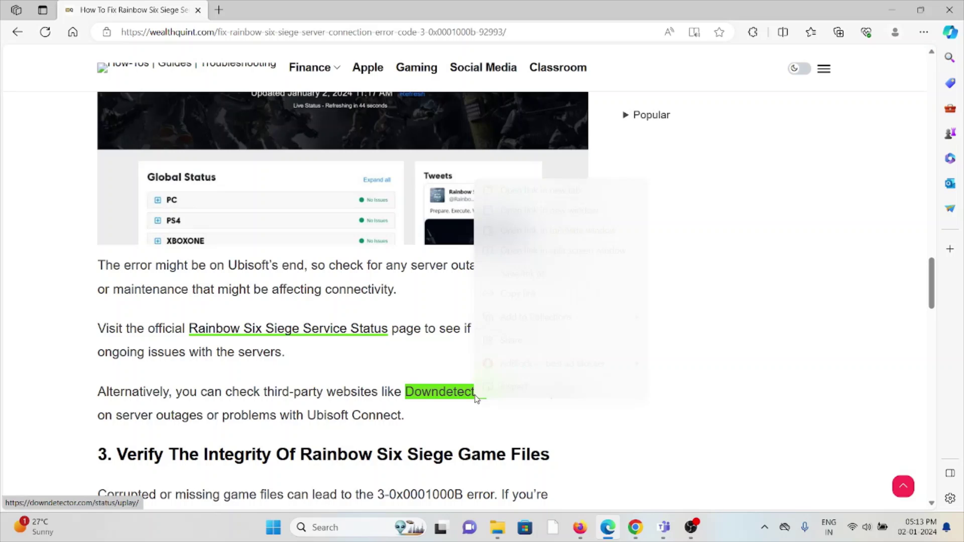
pyautogui.click(527, 190)
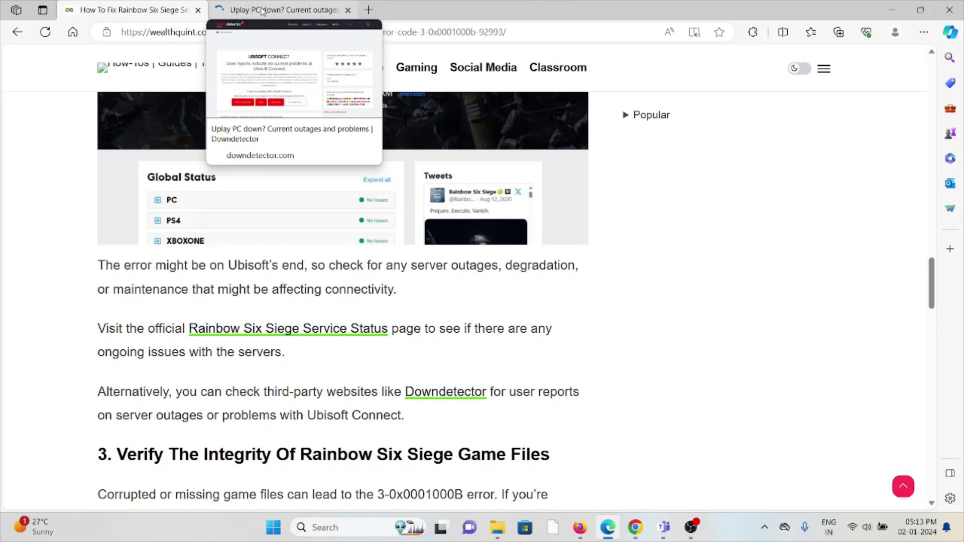
pyautogui.click(261, 11)
pyautogui.hotkey('ctrl', 'shift', 'Tab')
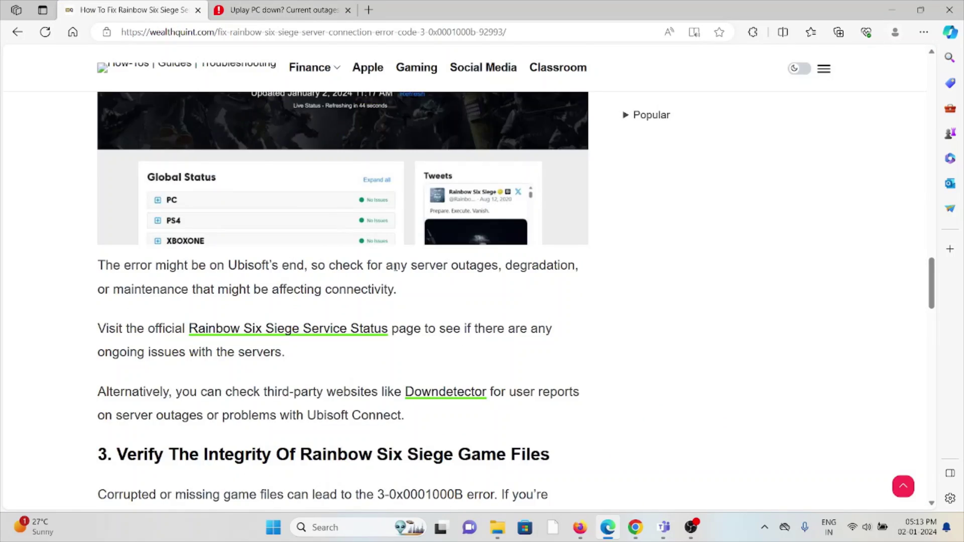
pyautogui.scroll(-5, 395, 268)
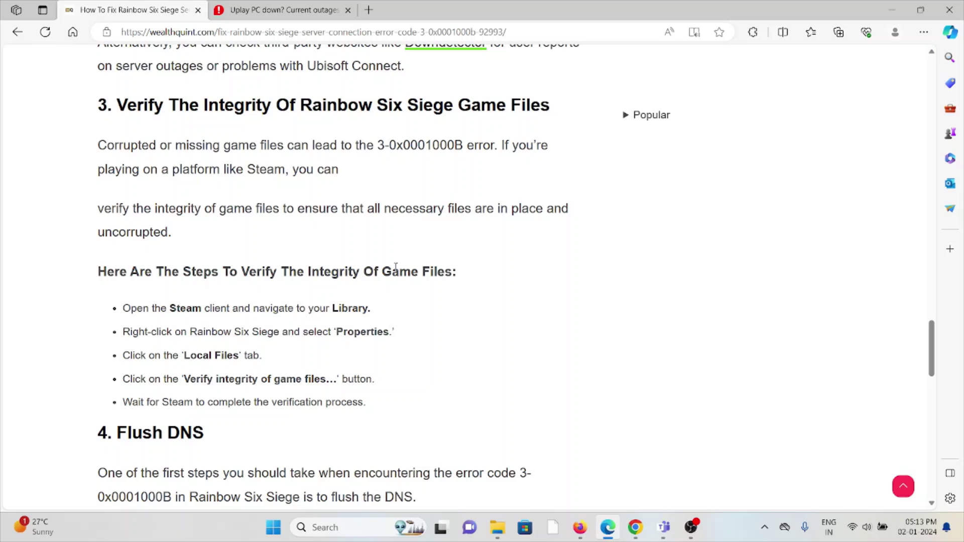
pyautogui.scroll(-3, 373, 460)
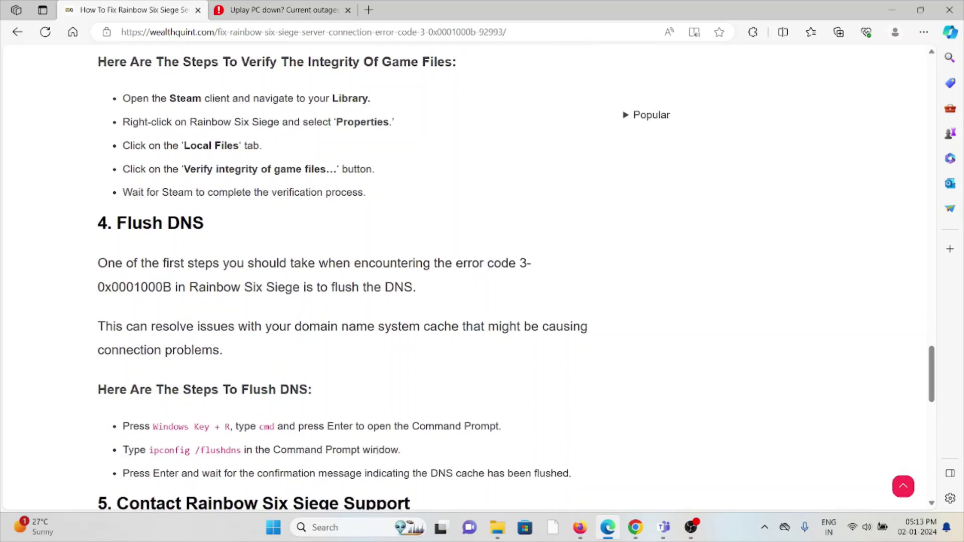
pyautogui.scroll(-1, 375, 456)
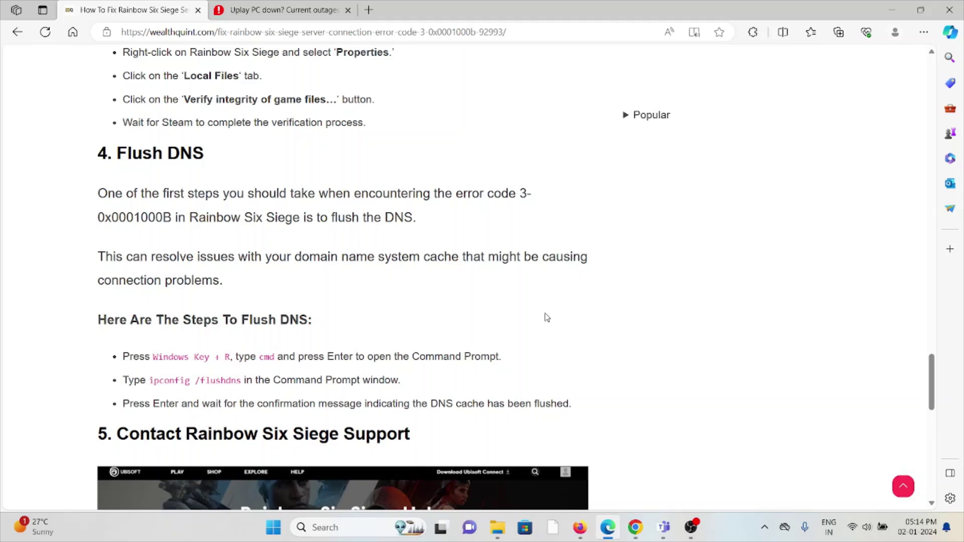
pyautogui.scroll(-2, 557, 294)
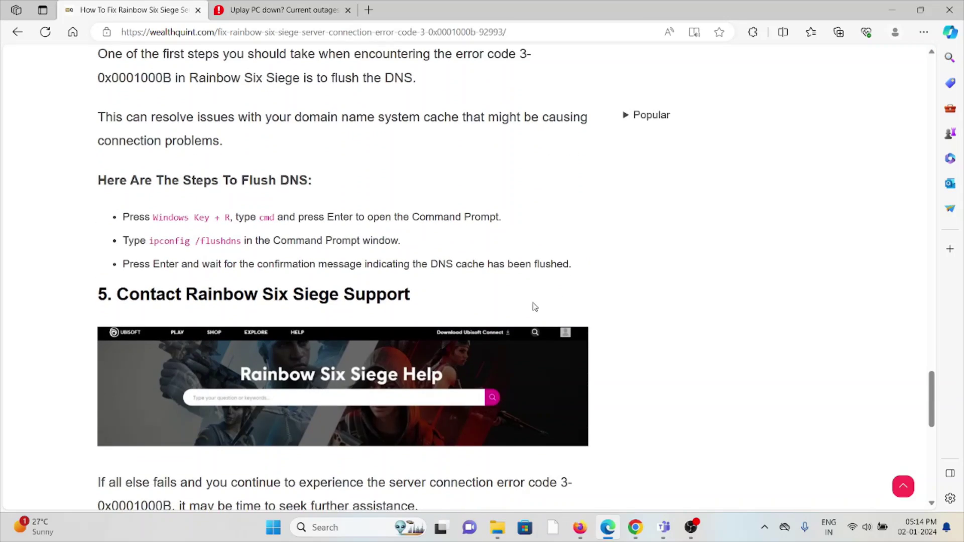
pyautogui.scroll(-1, 527, 303)
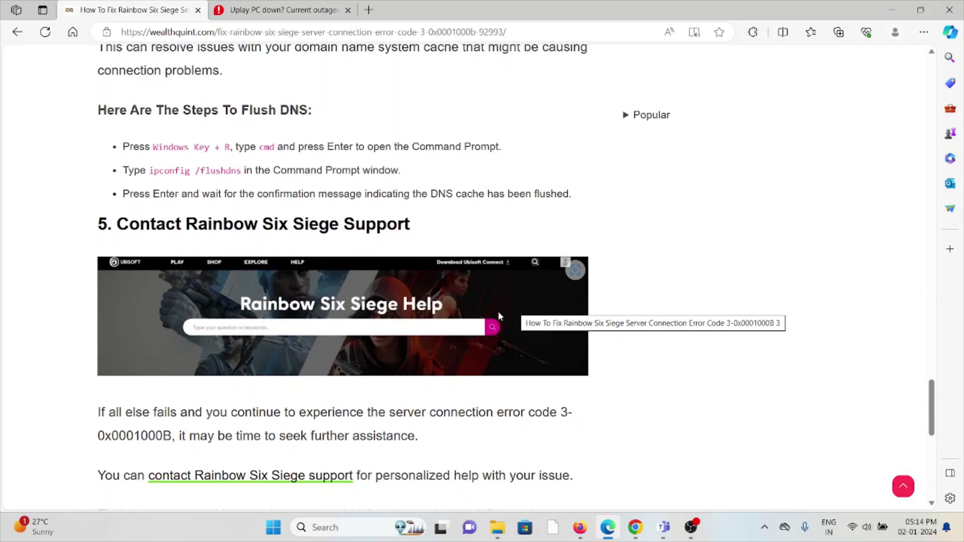
pyautogui.scroll(-3, 503, 303)
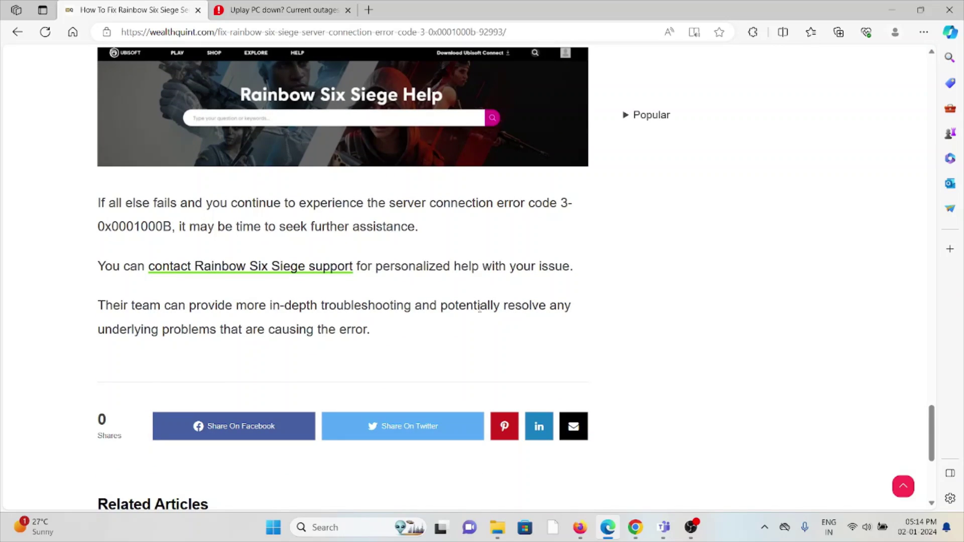
pyautogui.scroll(2, 422, 351)
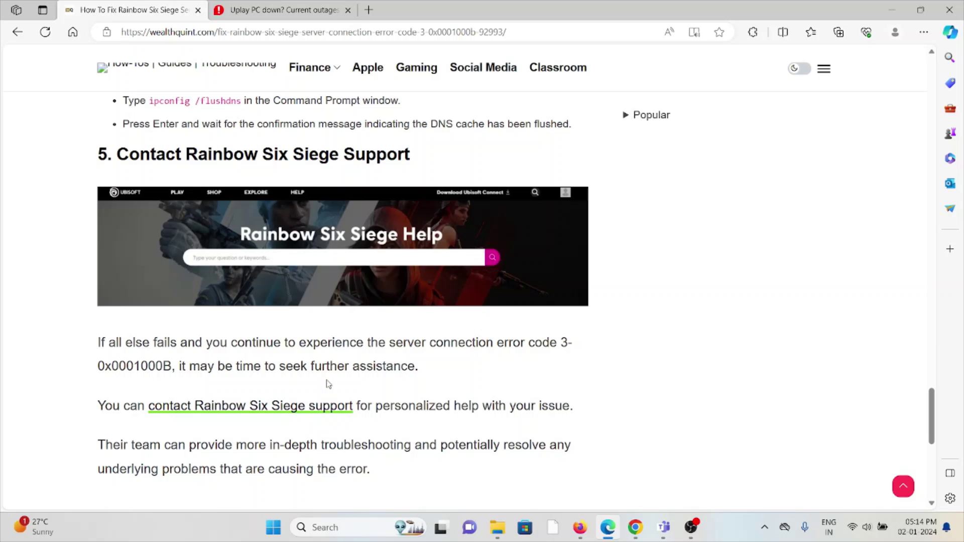
pyautogui.scroll(-4, 498, 410)
pyautogui.scroll(4, 497, 402)
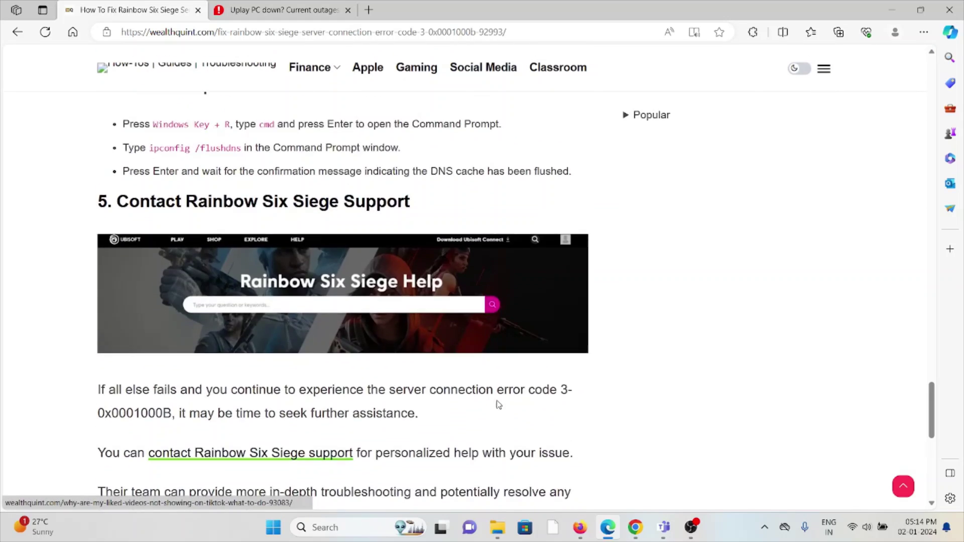